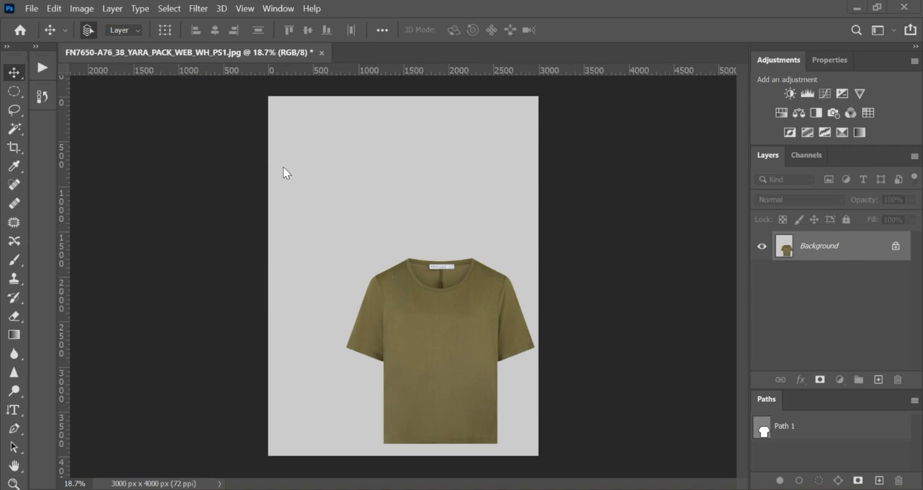
Show the Actions panel and create a new action set named "center action"
click(49, 68)
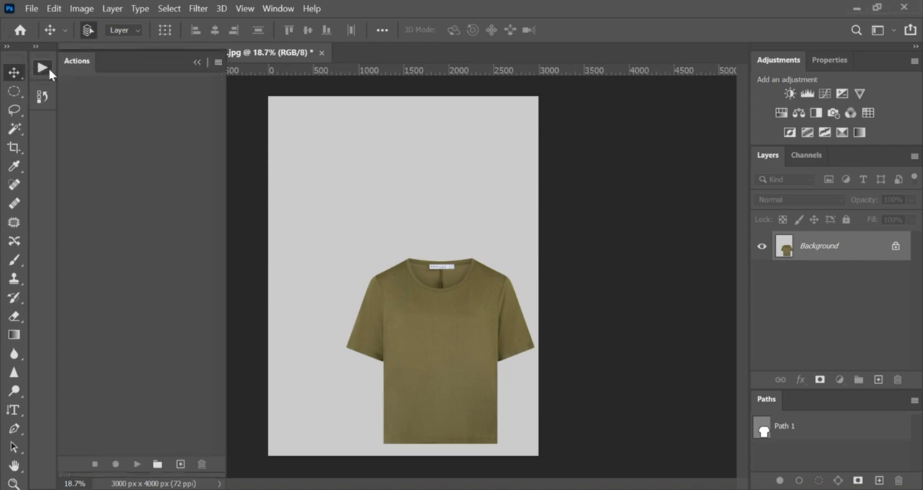
click(287, 8)
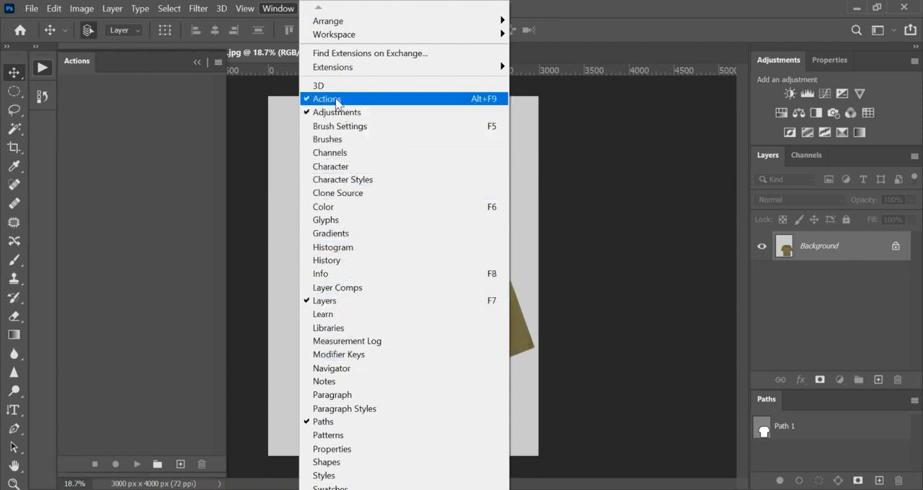
click(121, 118)
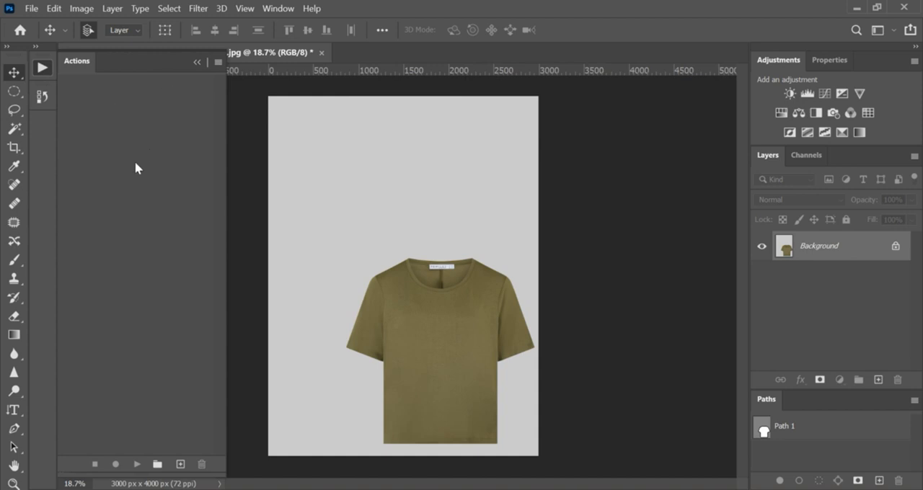
click(158, 465)
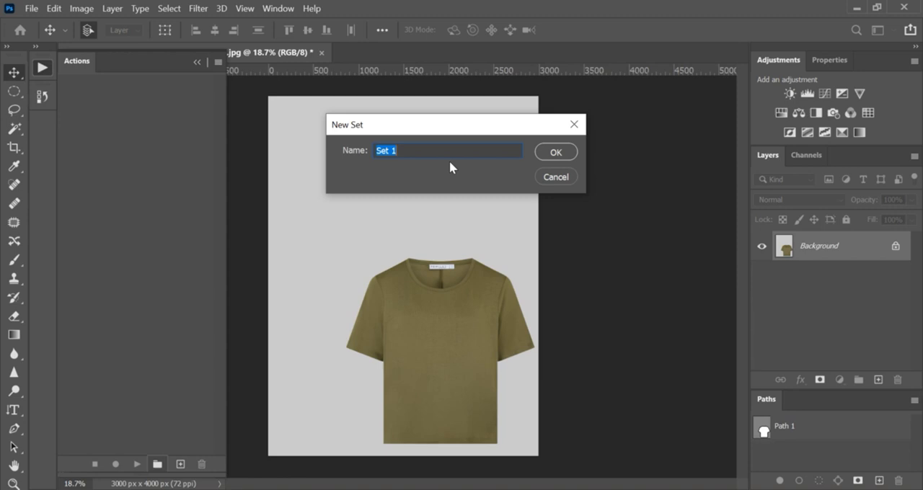
text(center action)
click(548, 153)
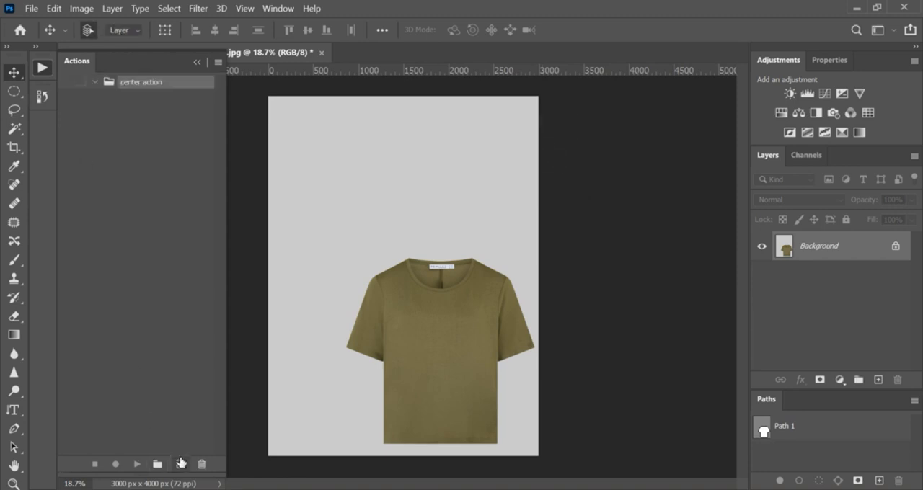
Start recording a new action named "ply" in the "center action" set
click(180, 463)
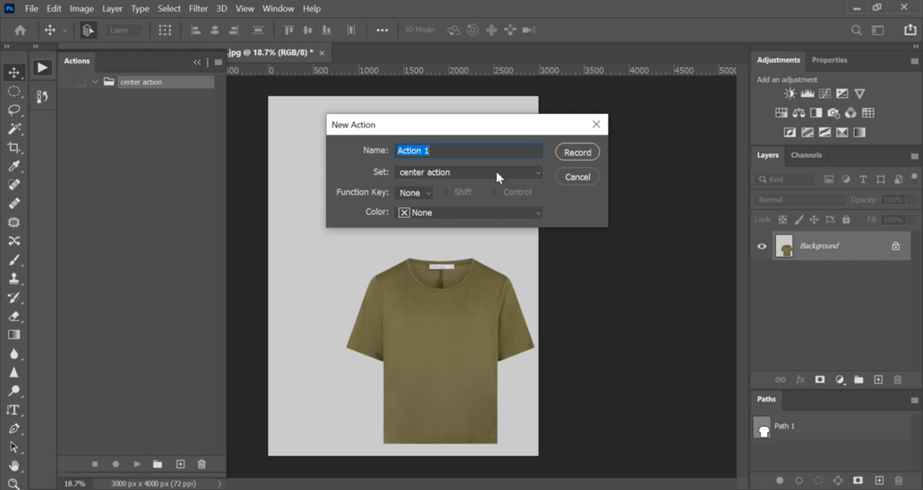
text(ply)
click(578, 153)
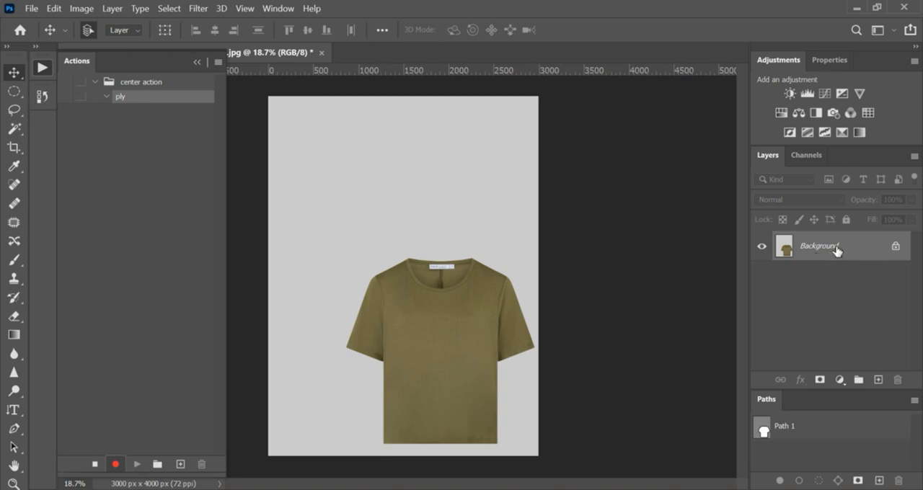
Duplicate the Background layer and mask the copy to the shirt outline using Path 1 as the selection
key(ctrl+j)
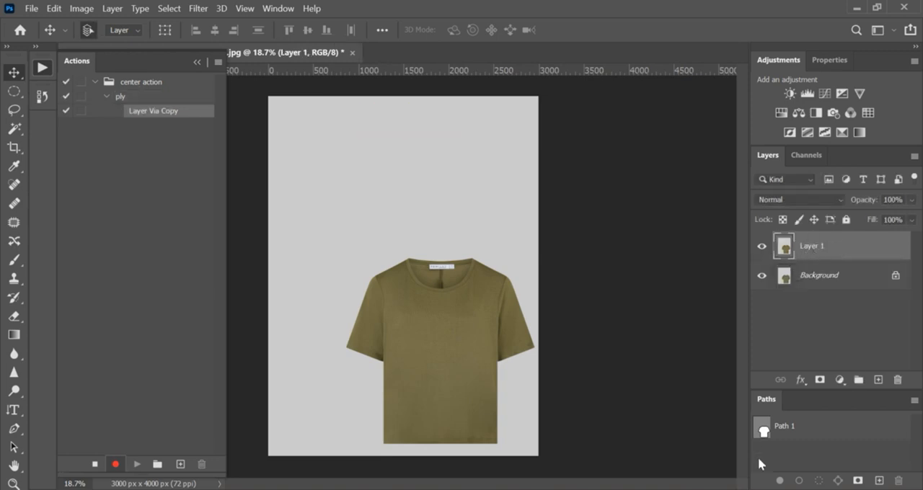
click(763, 431)
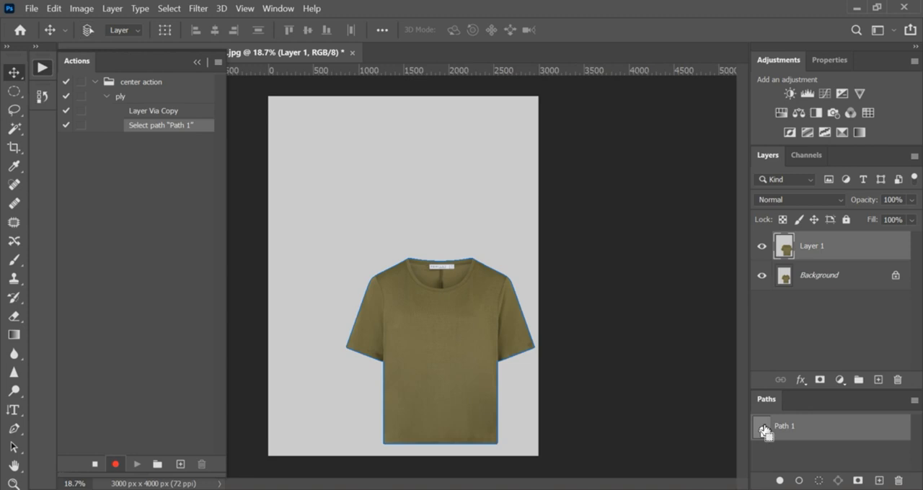
ctrl+click(762, 429)
click(820, 379)
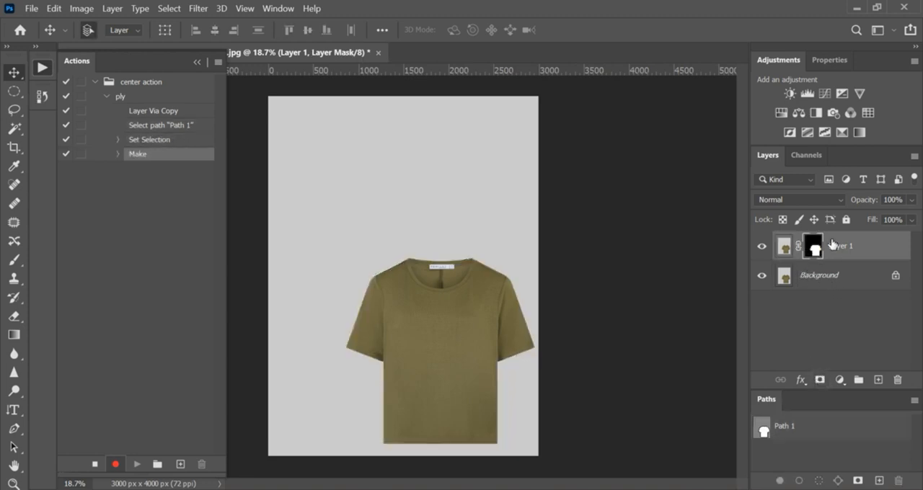
Load the layer mask as a selection, copy the shirt's pixels to a new layer and name it "xxxx"
click(782, 247)
ctrl+click(814, 249)
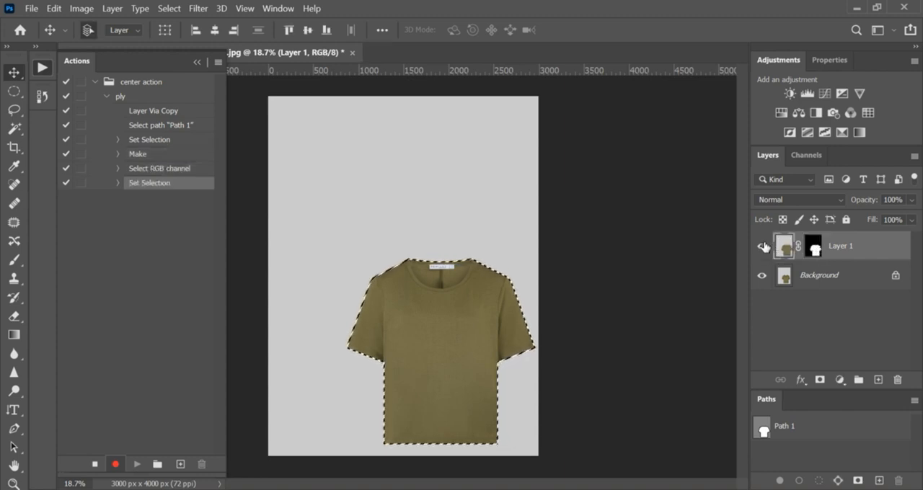
key(ctrl+j)
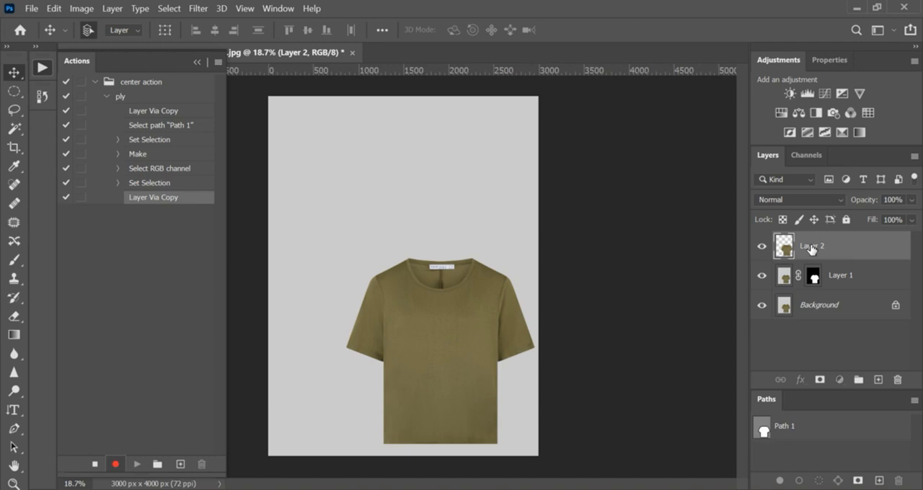
double_click(811, 247)
text(xxxx)
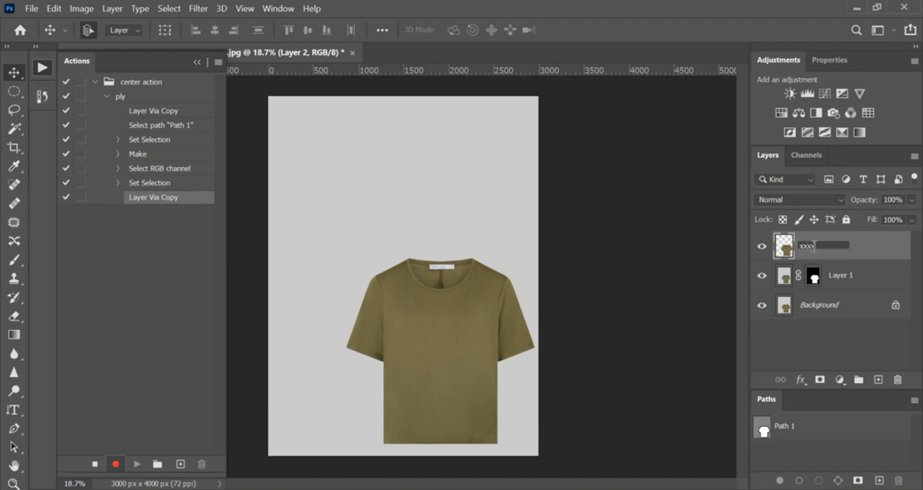
key(Return)
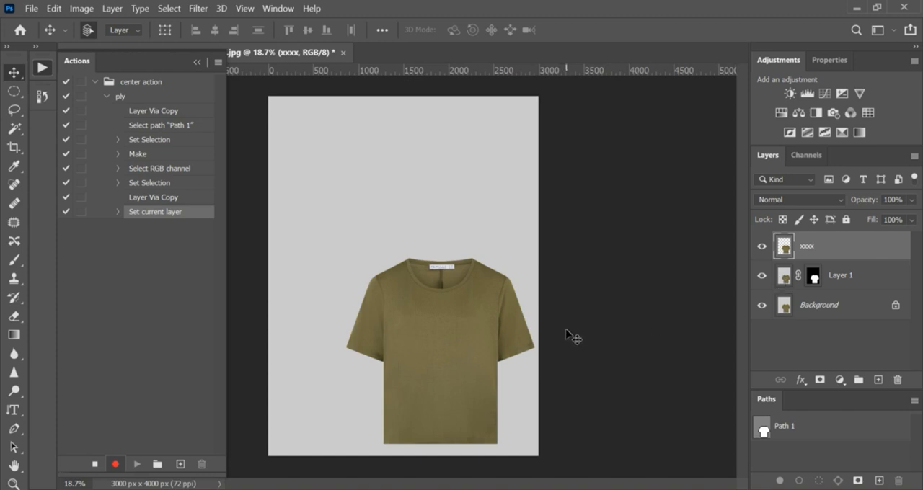
Hide the masked shirt layer and group it with the "xxxx" layer, using relative layer selection
key(alt+bracketleft)
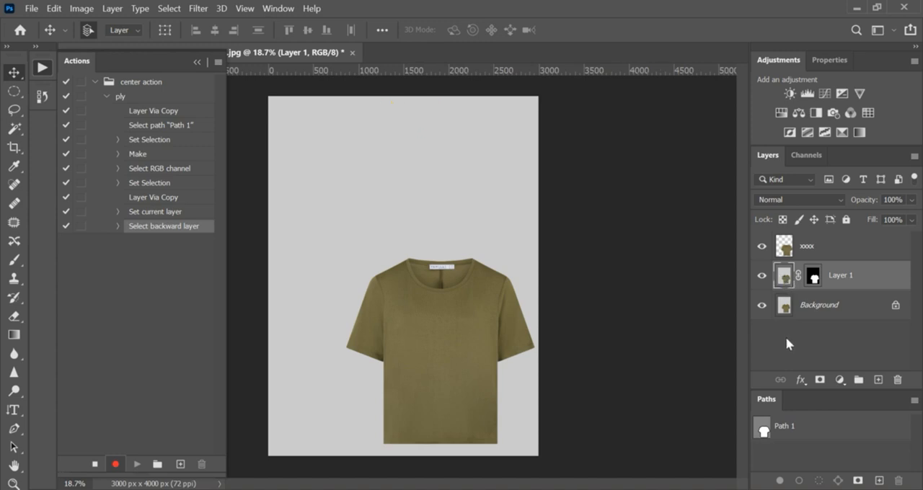
click(761, 276)
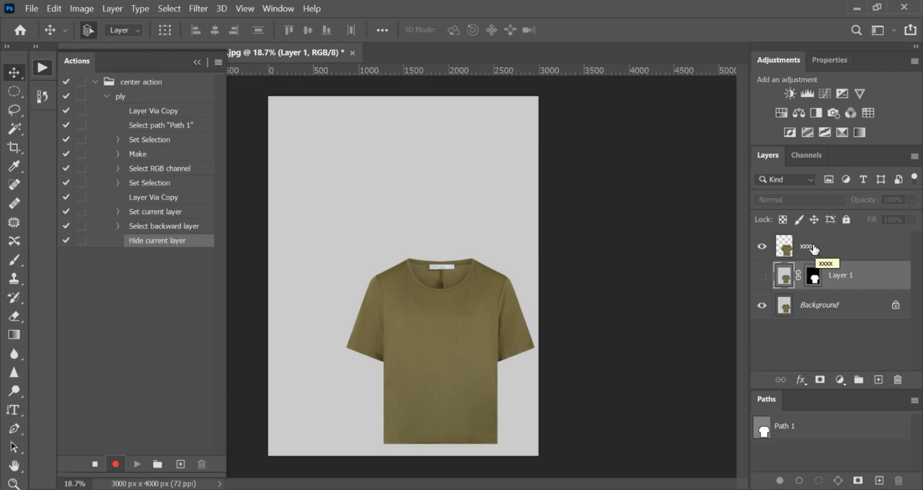
key(shift+alt+bracketright)
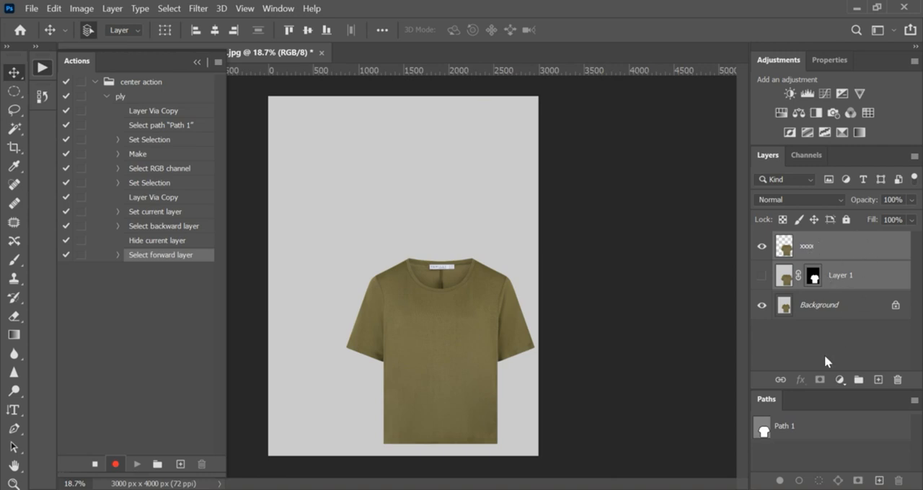
key(ctrl+g)
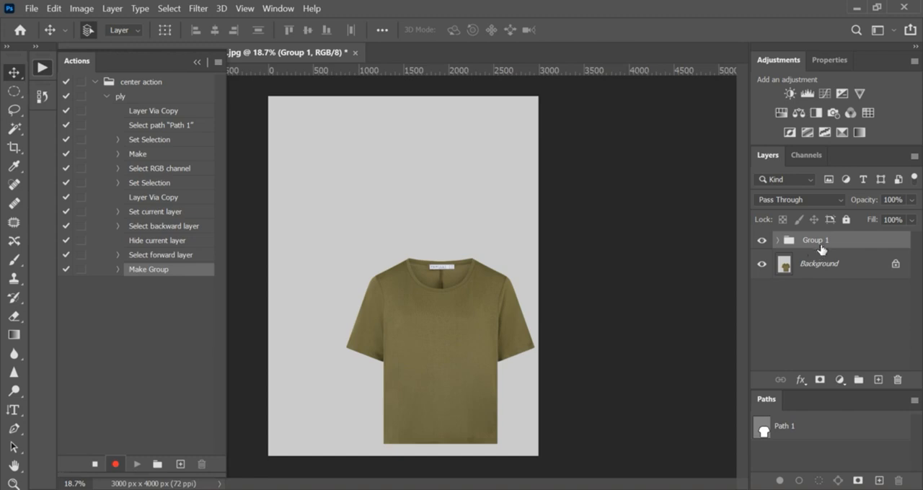
Center the shirt group horizontally and vertically on the whole canvas selection, and clear the selection
key(ctrl+d)
key(ctrl+a)
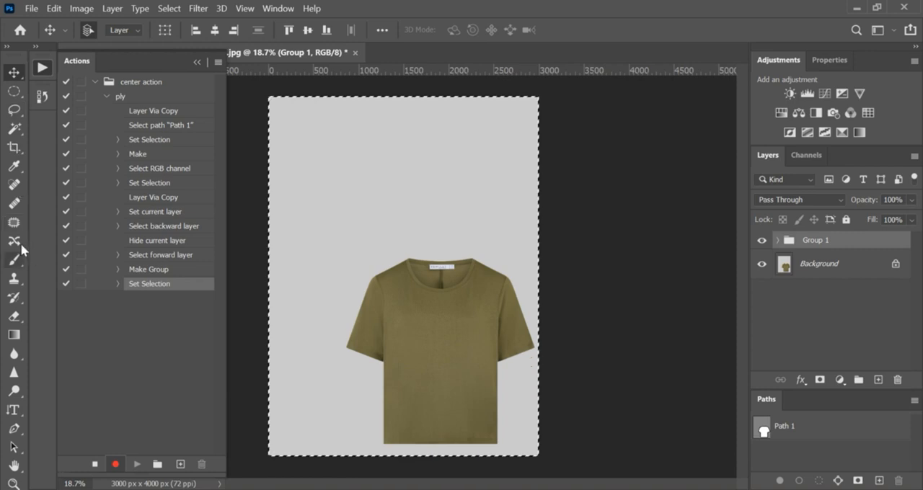
click(13, 222)
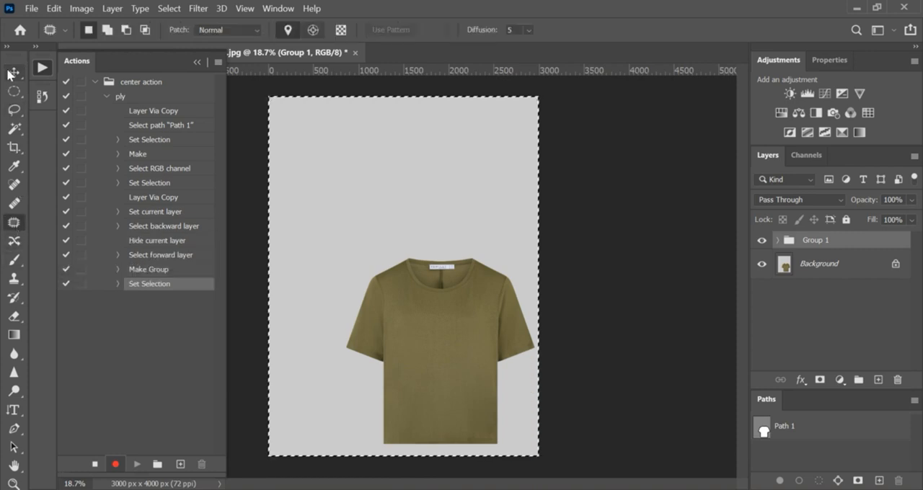
click(14, 73)
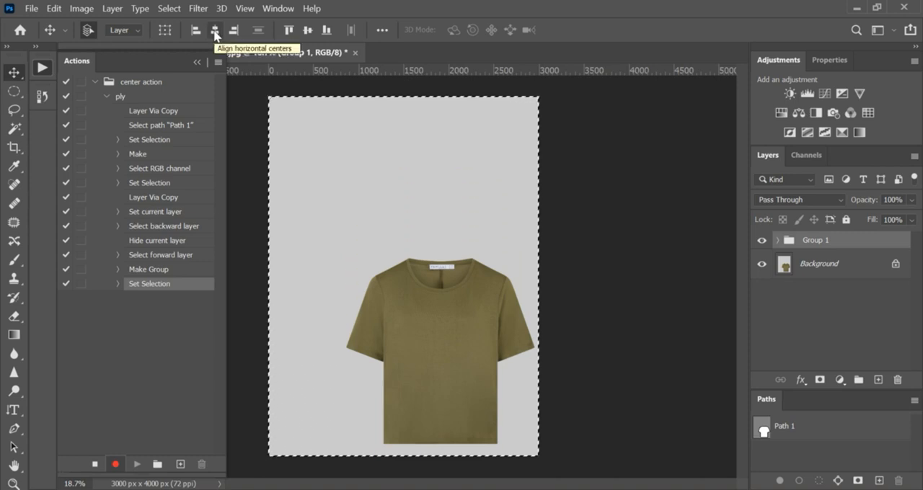
click(214, 32)
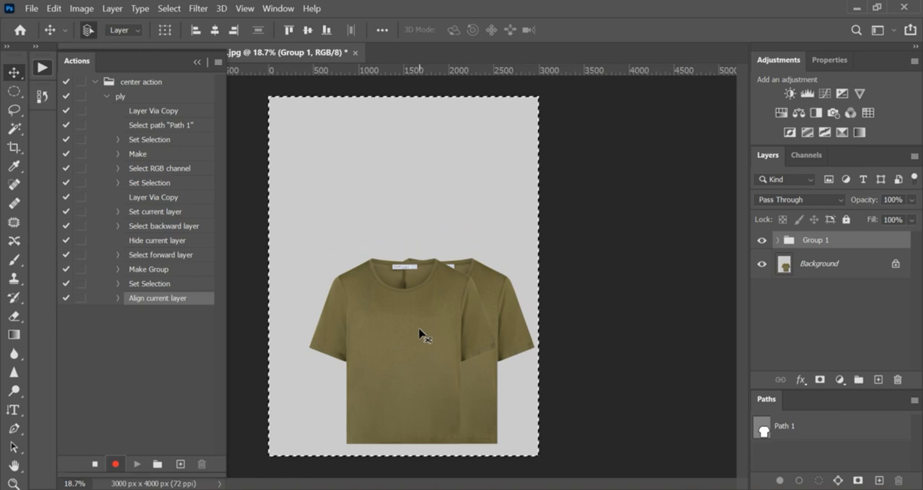
click(307, 31)
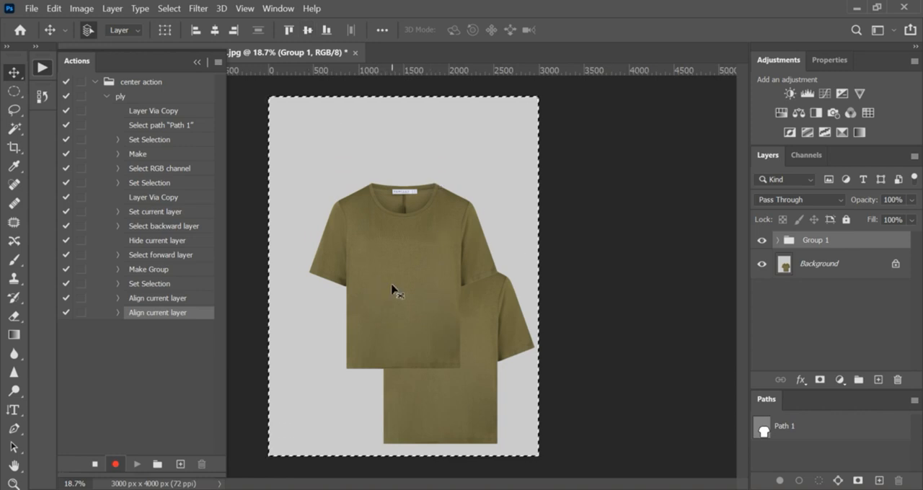
key(ctrl)
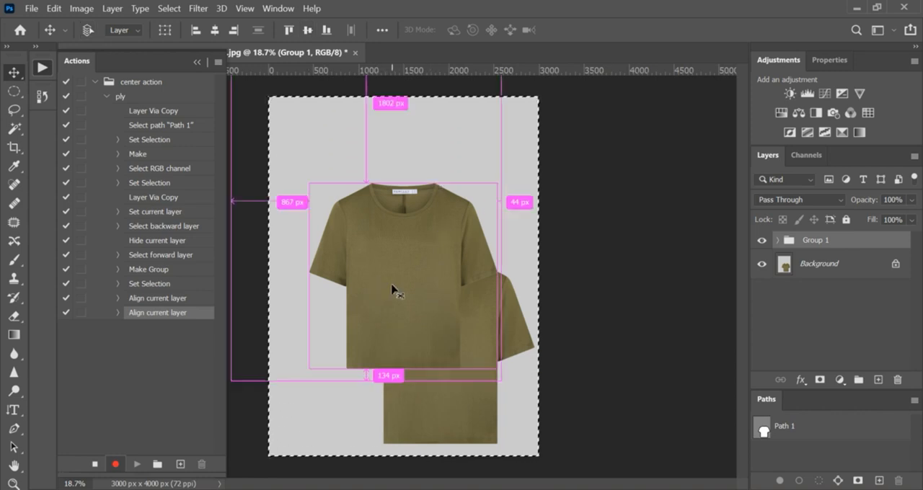
key(ctrl+d)
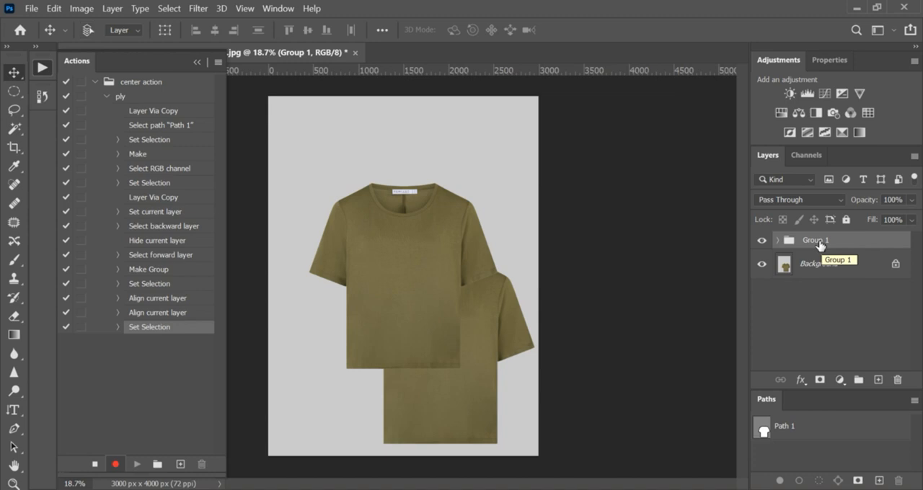
Ungroup the shirt layers and delete the "xxxx" layer
key(ctrl+shift+g)
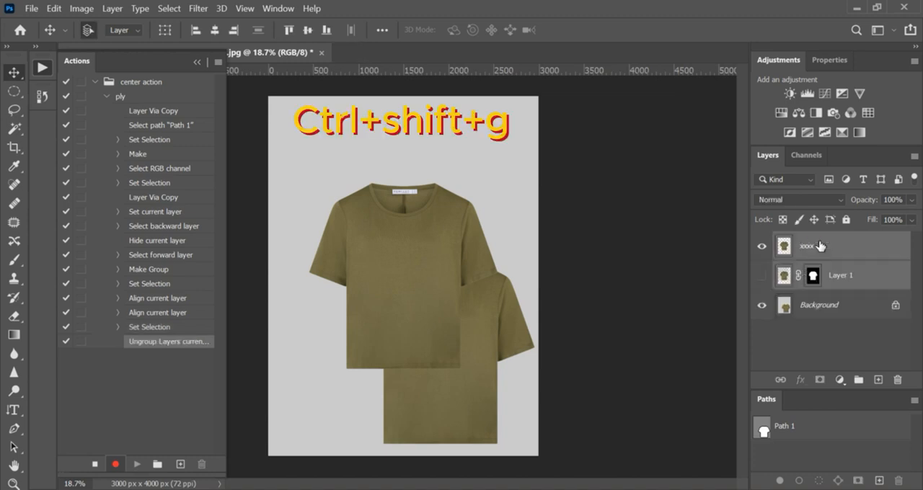
click(865, 248)
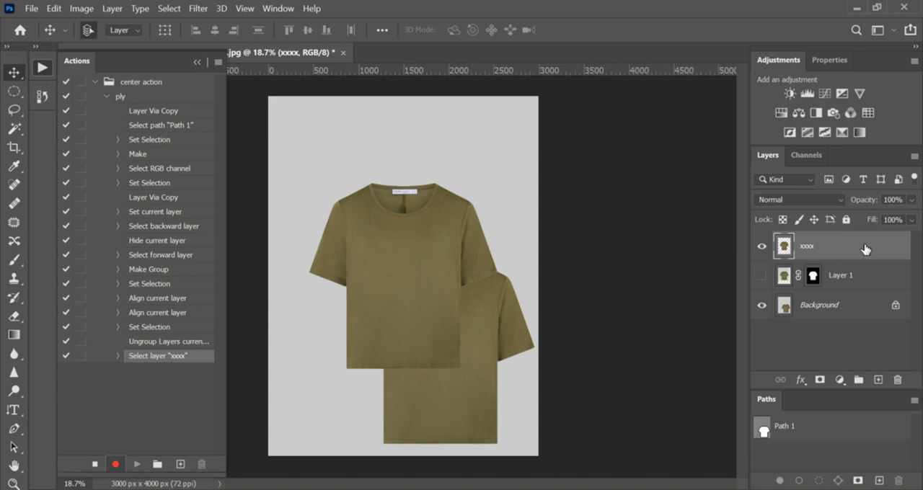
key(Delete)
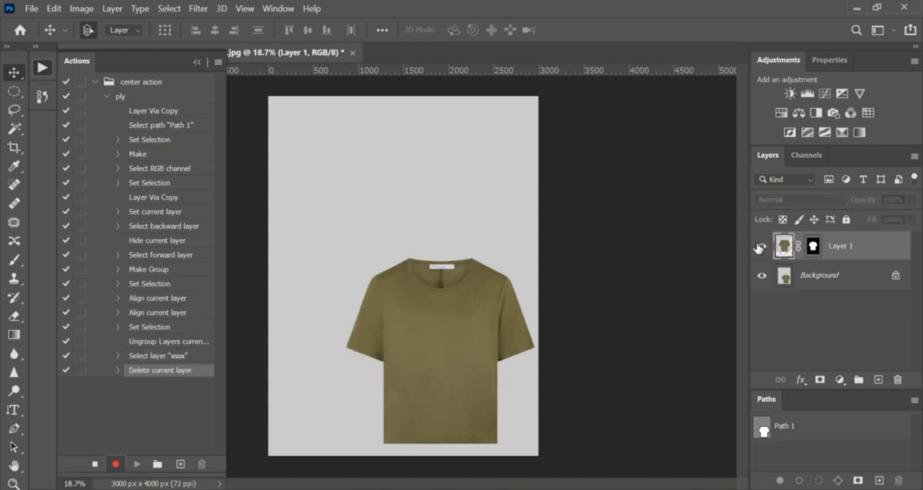
Show the masked shirt layer, hide the Background layer, and end the action recording
click(760, 247)
click(760, 276)
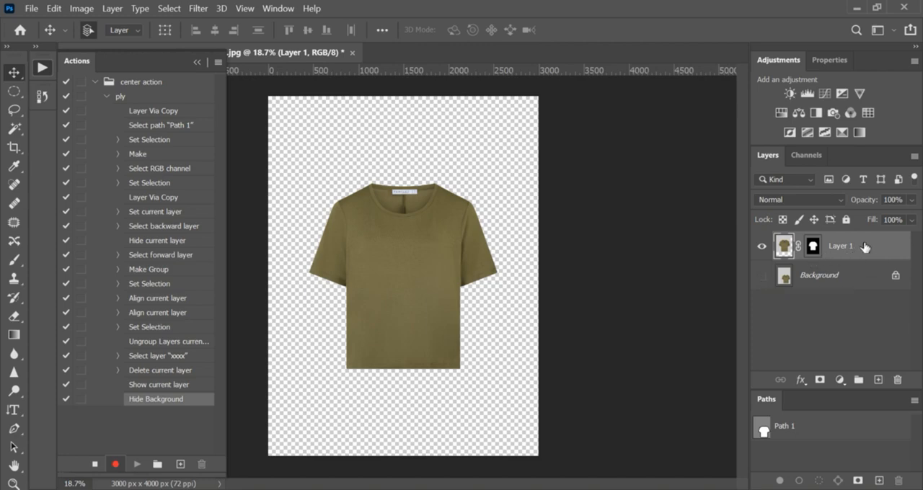
click(92, 463)
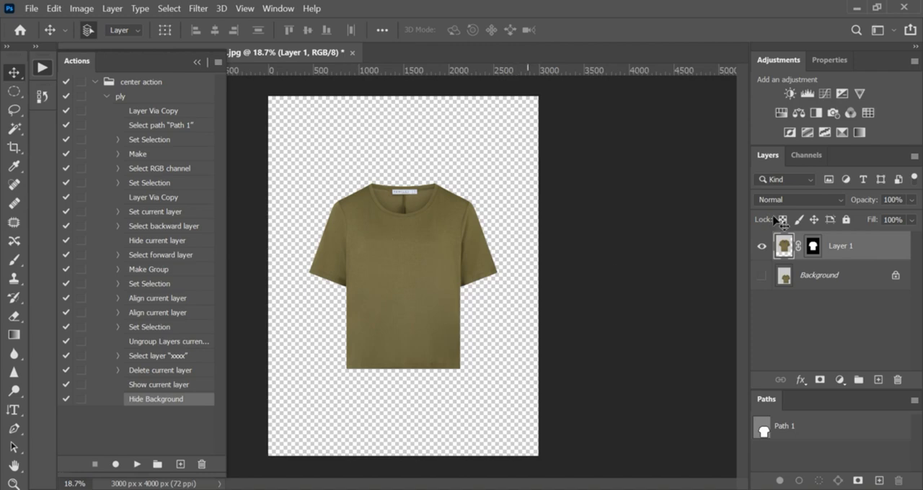
Delete the masked shirt layer, replay the "ply" action on the original image, and deselect the path
drag(881, 260, 898, 380)
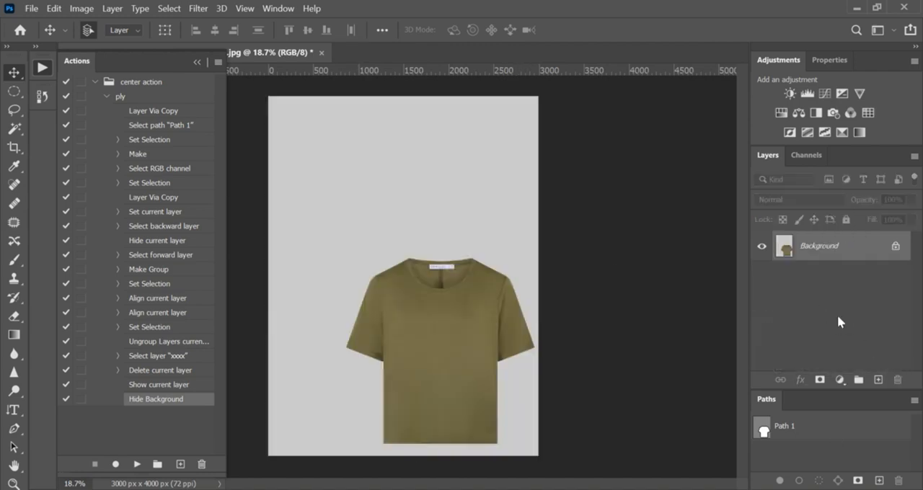
click(123, 98)
click(133, 464)
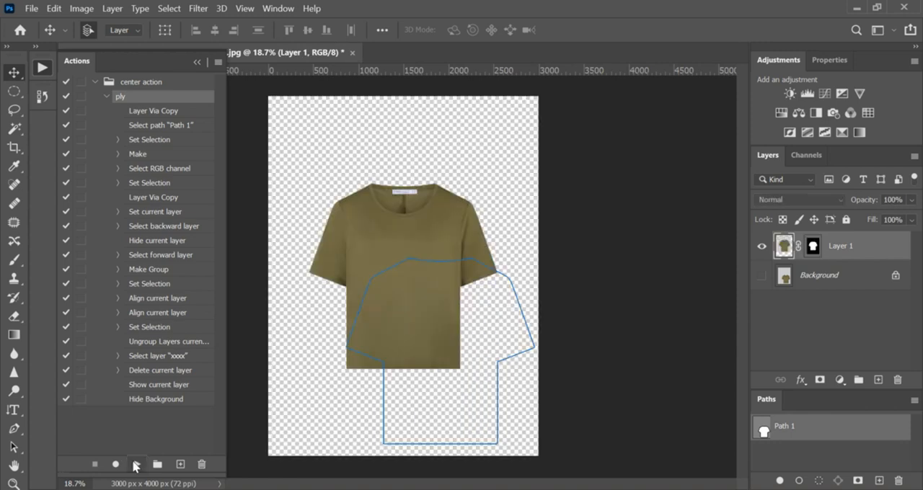
click(791, 445)
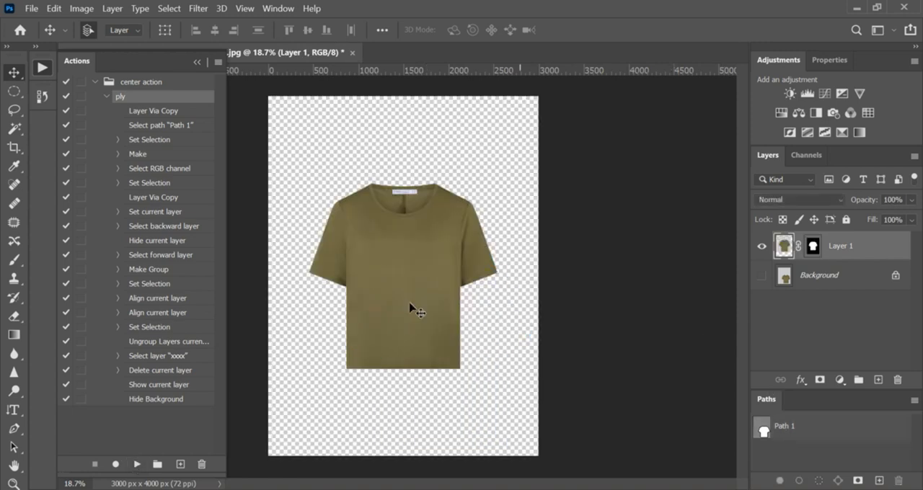